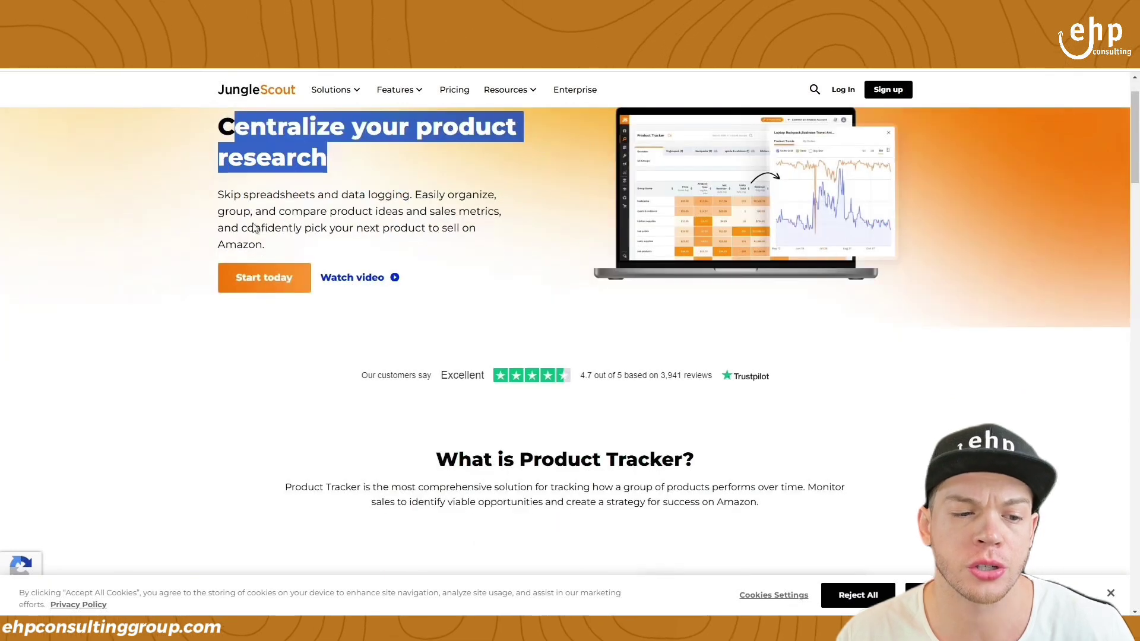
Read the Product Tracker feature page, from the product research introduction to the sales tracking and product organizing sections.
left_click_drag(218, 194, 495, 196)
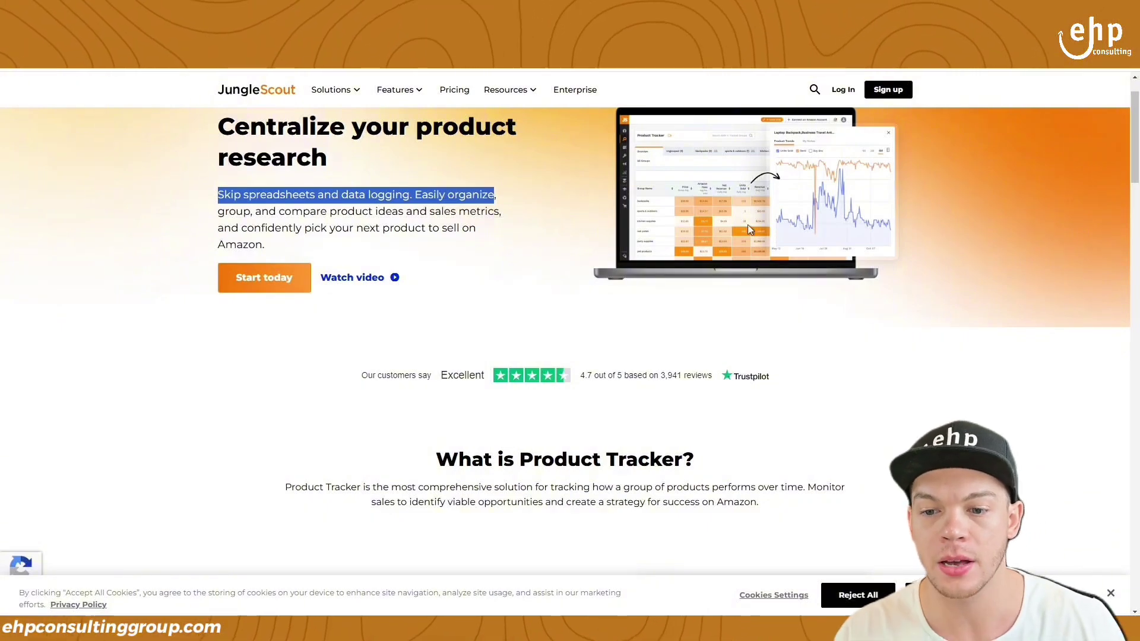
scroll(735, 359, "down", 4)
scroll(735, 360, "down", 15)
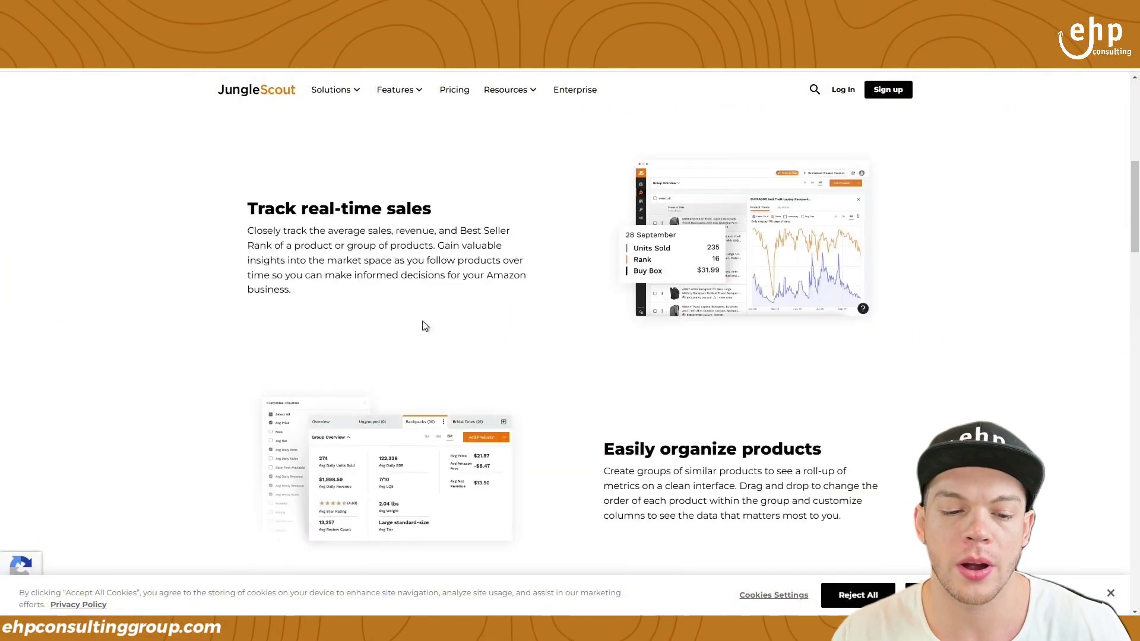
scroll(650, 402, "down", 4)
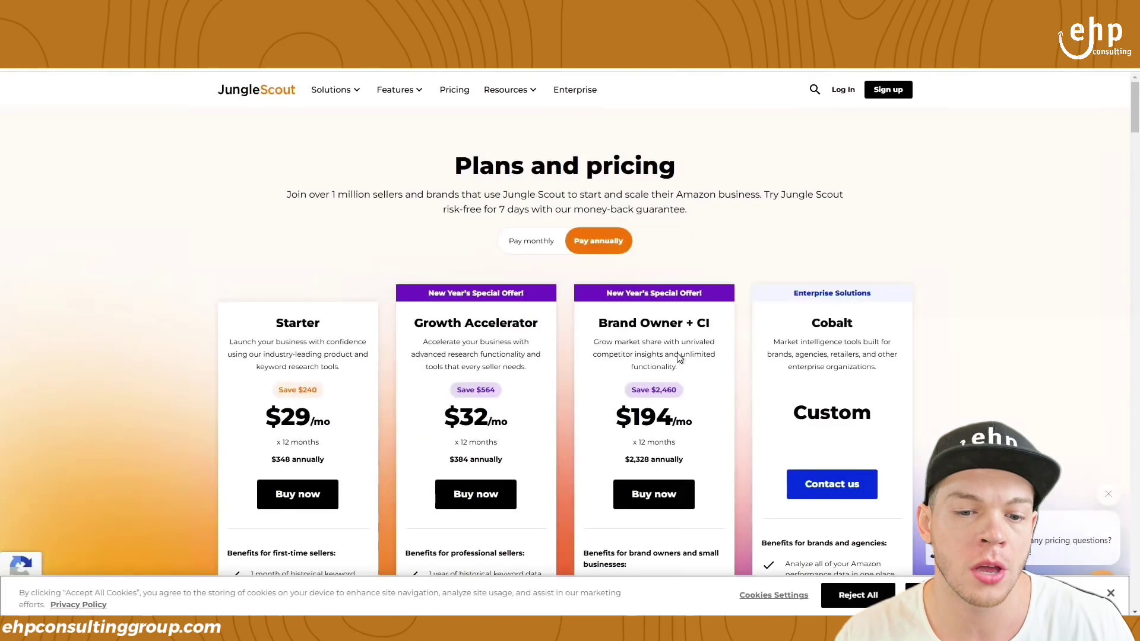
Review the money-back guarantee and compare the plans with pricing switched to monthly payment.
scroll(634, 278, "down", 1)
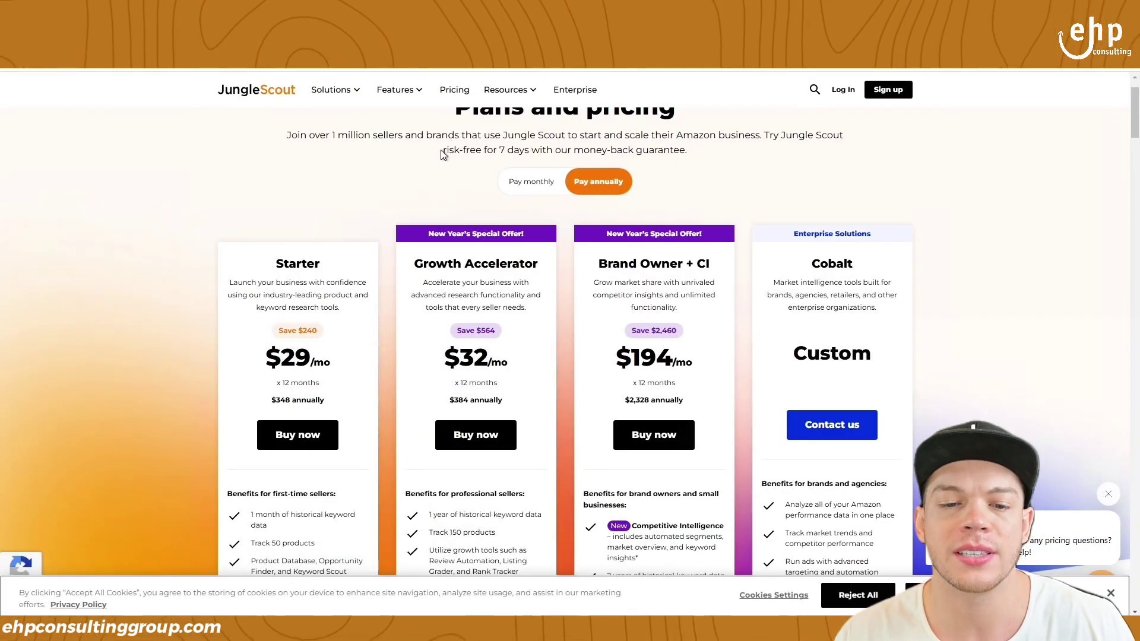
left_click_drag(442, 153, 630, 155)
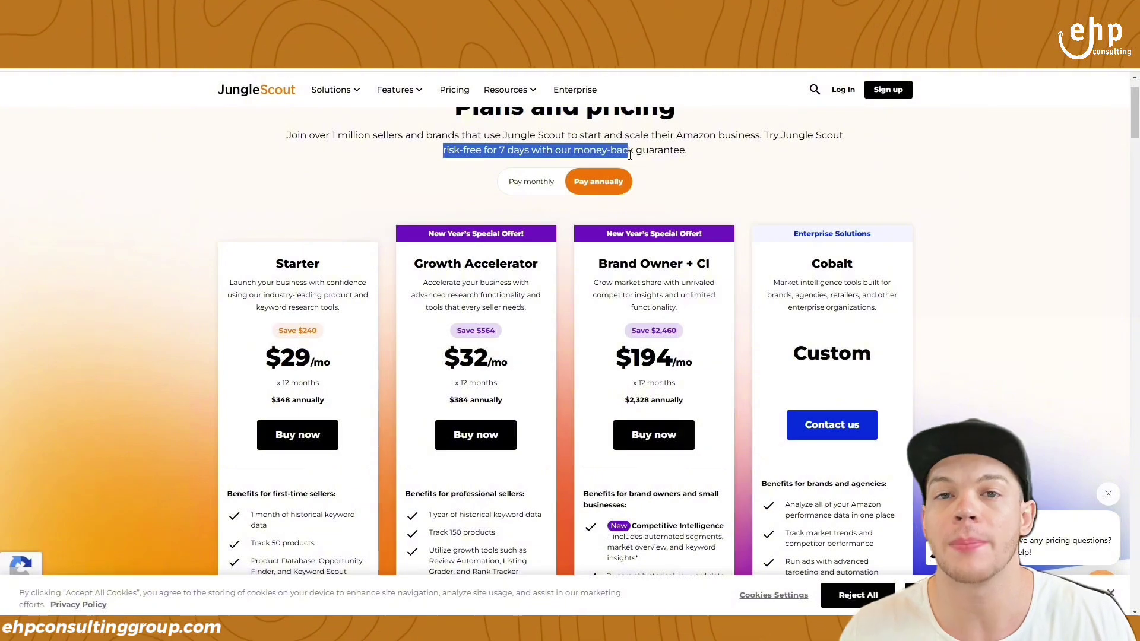
left_click(521, 181)
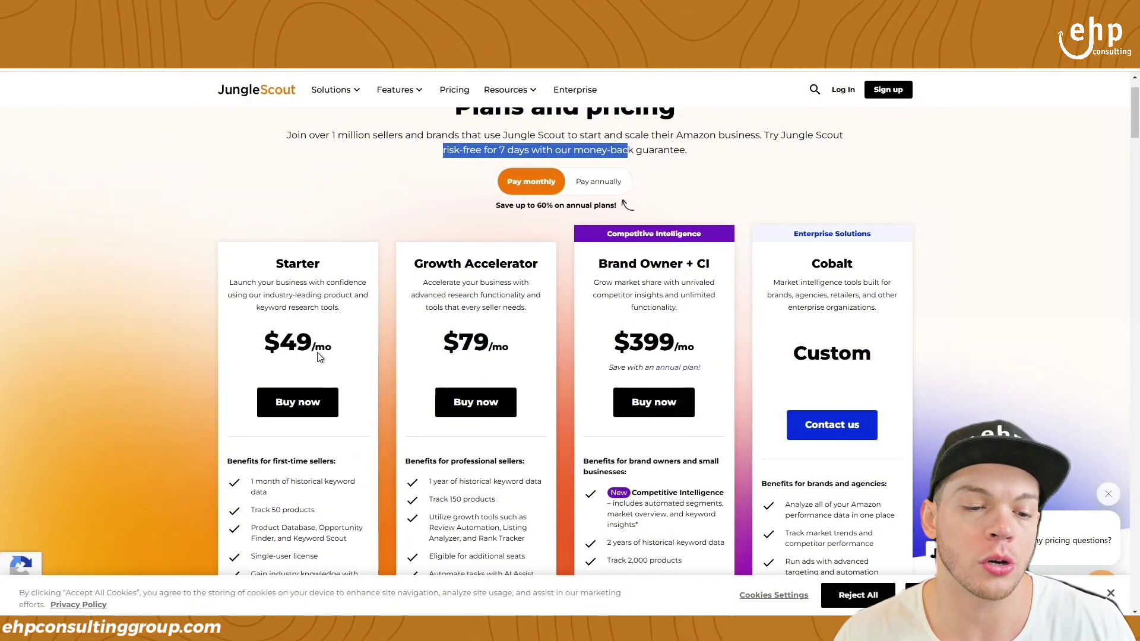
scroll(351, 351, "down", 1)
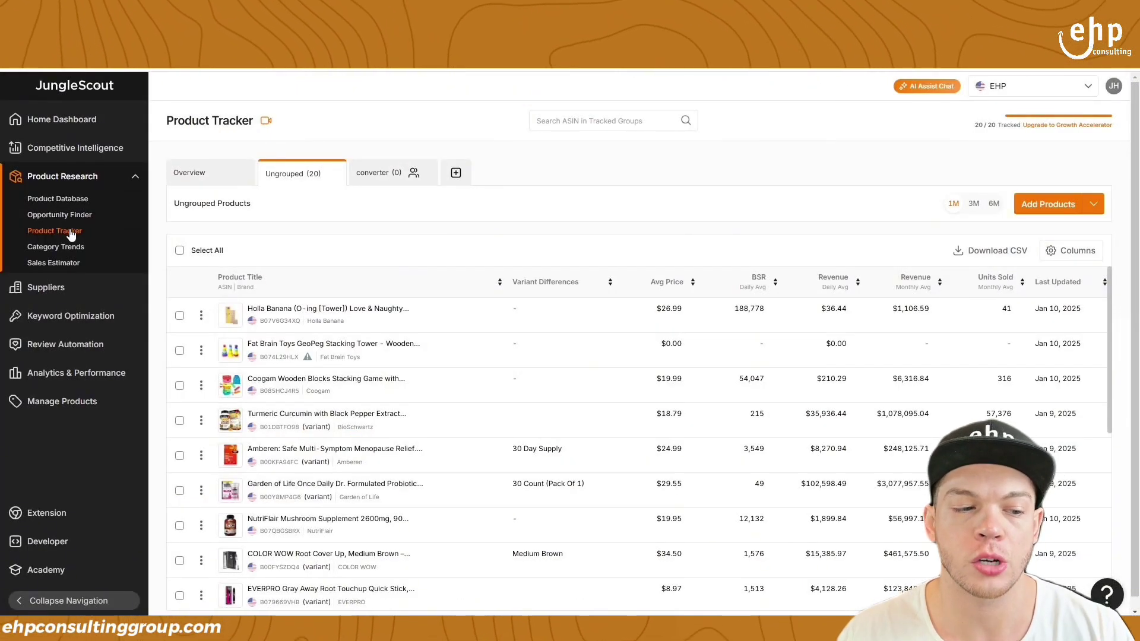
Show the overview of all tracked groups, try to add products, and dismiss the upgrade offer.
left_click(215, 177)
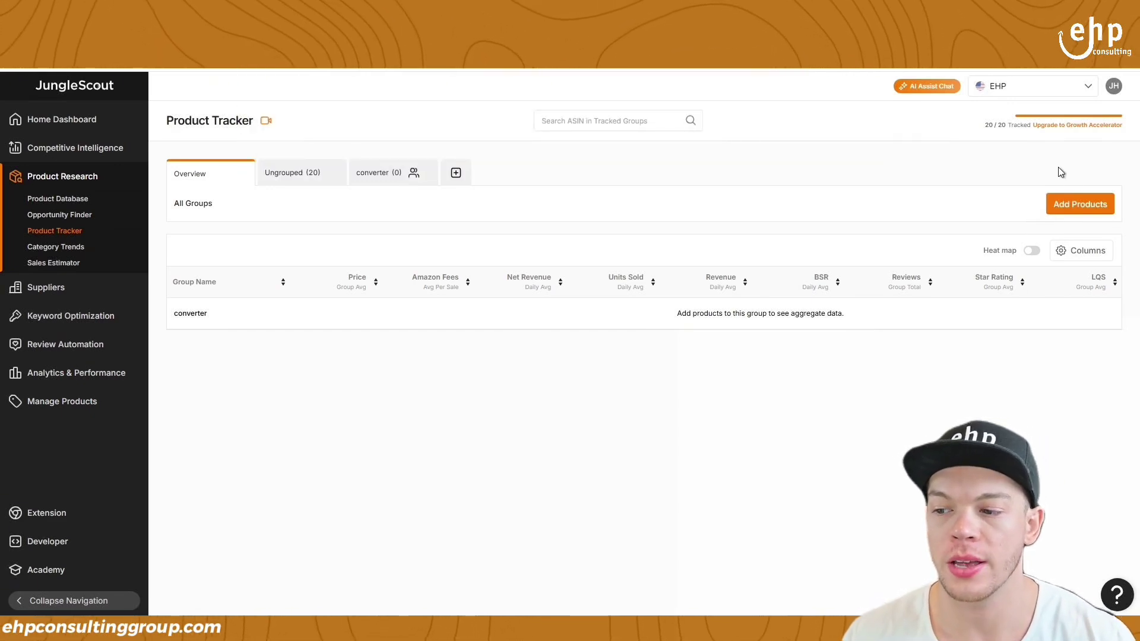
left_click(1061, 215)
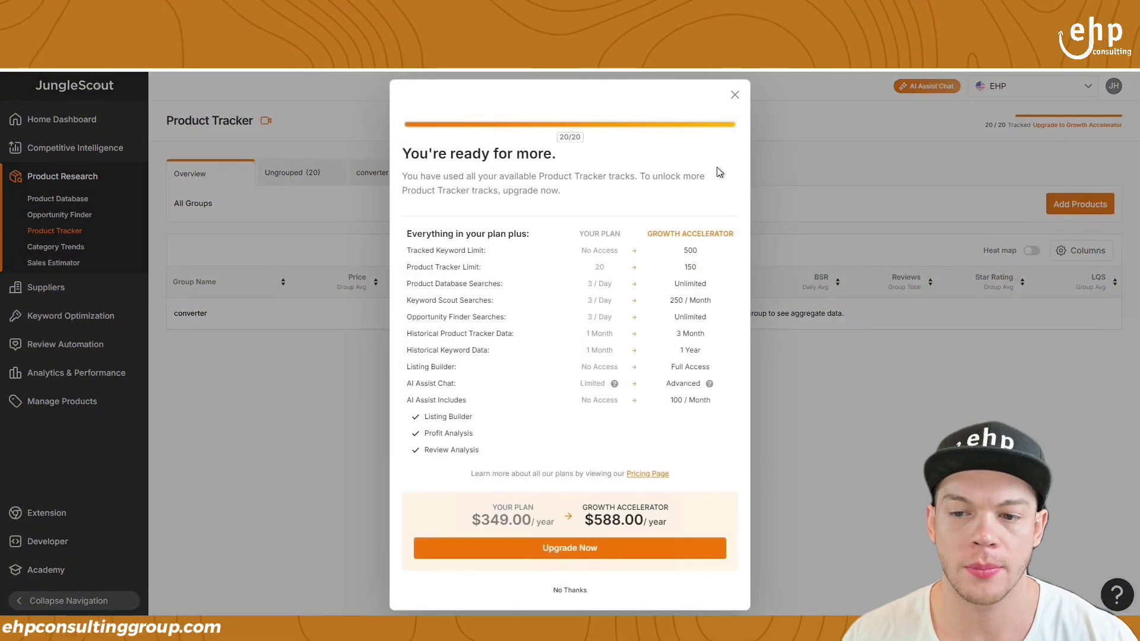
left_click(735, 97)
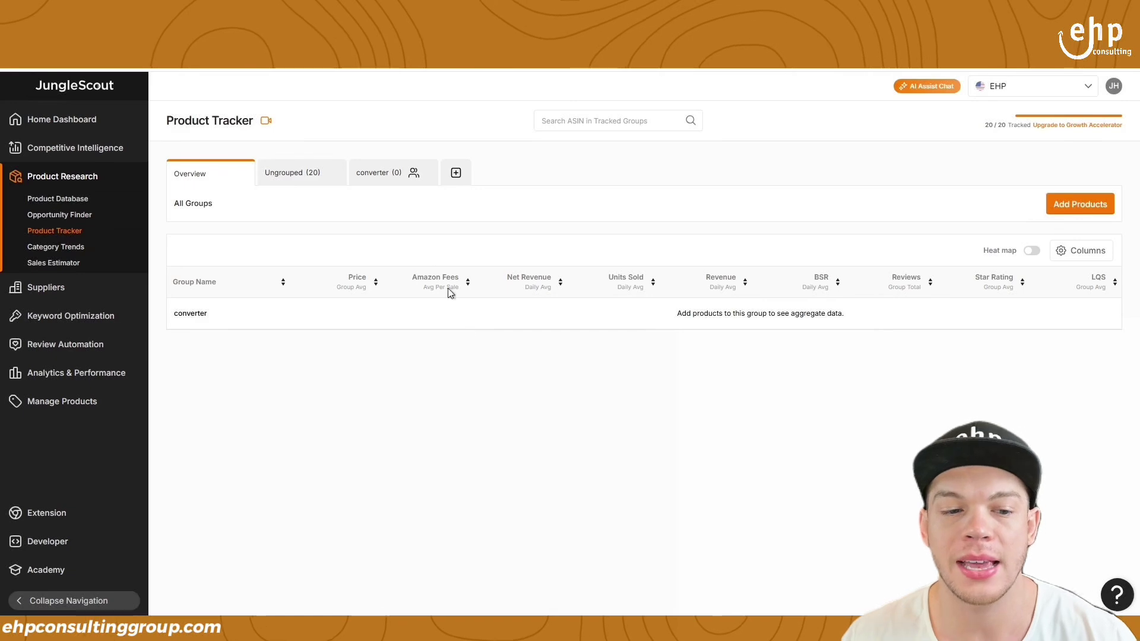
Show the ungrouped tracked products and look through the list with its price, BSR and revenue columns.
left_click(292, 173)
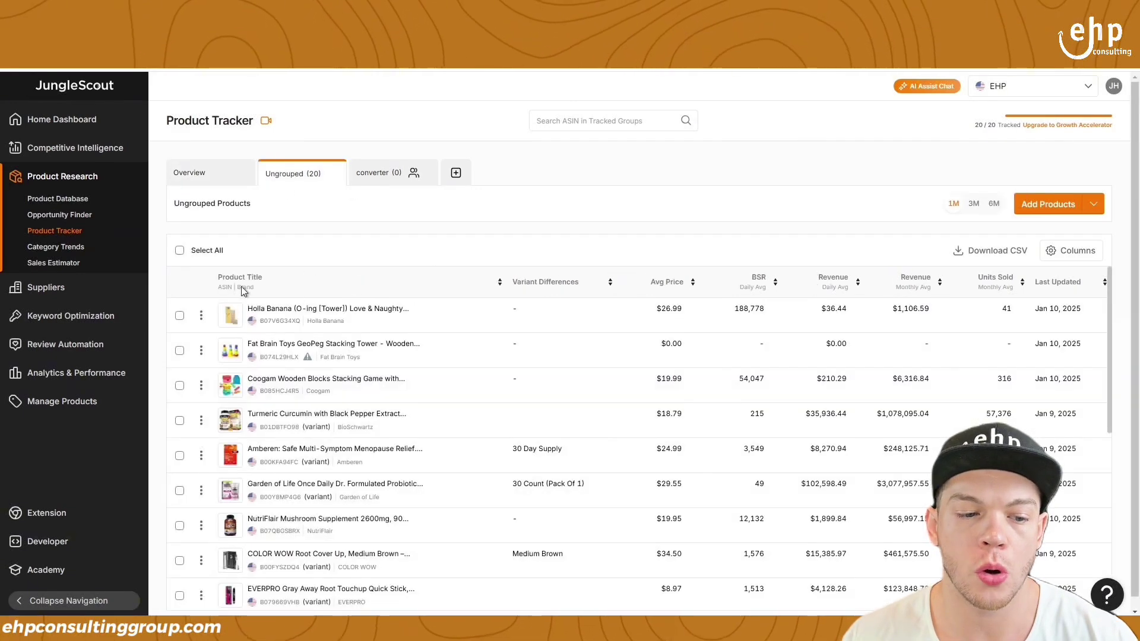
mouse_move(299, 335)
scroll(244, 354, "down", 1)
scroll(552, 444, "down", 1)
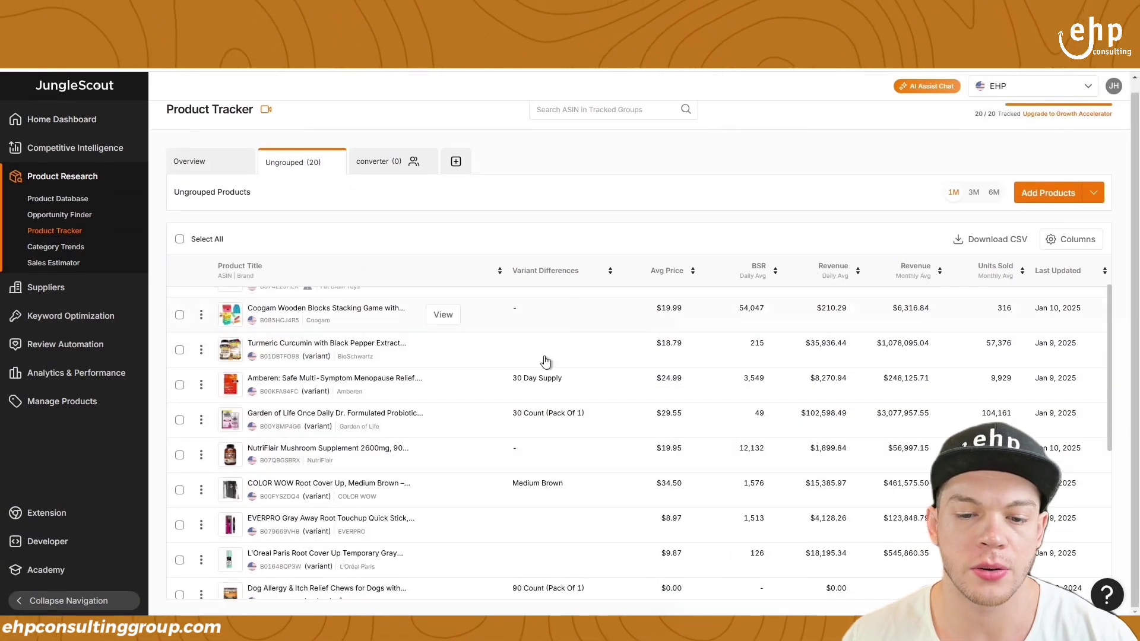
scroll(550, 330, "up", 2)
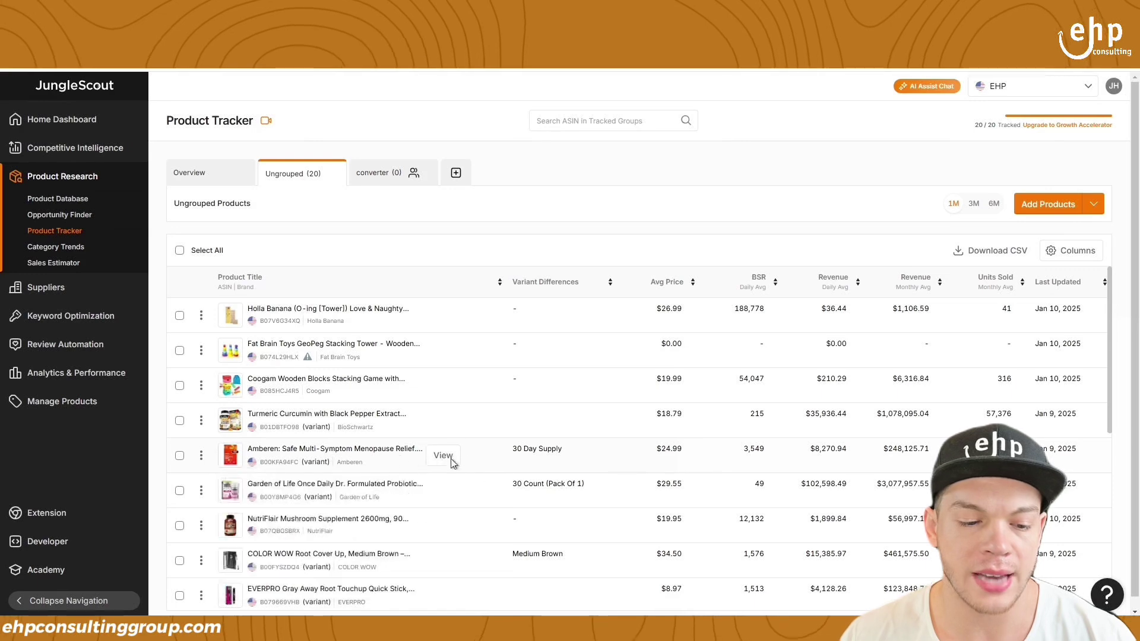
Preview the details of several ungrouped products, from Amberen up to Holla Banana, and check the Variant Differences column.
mouse_move(368, 452)
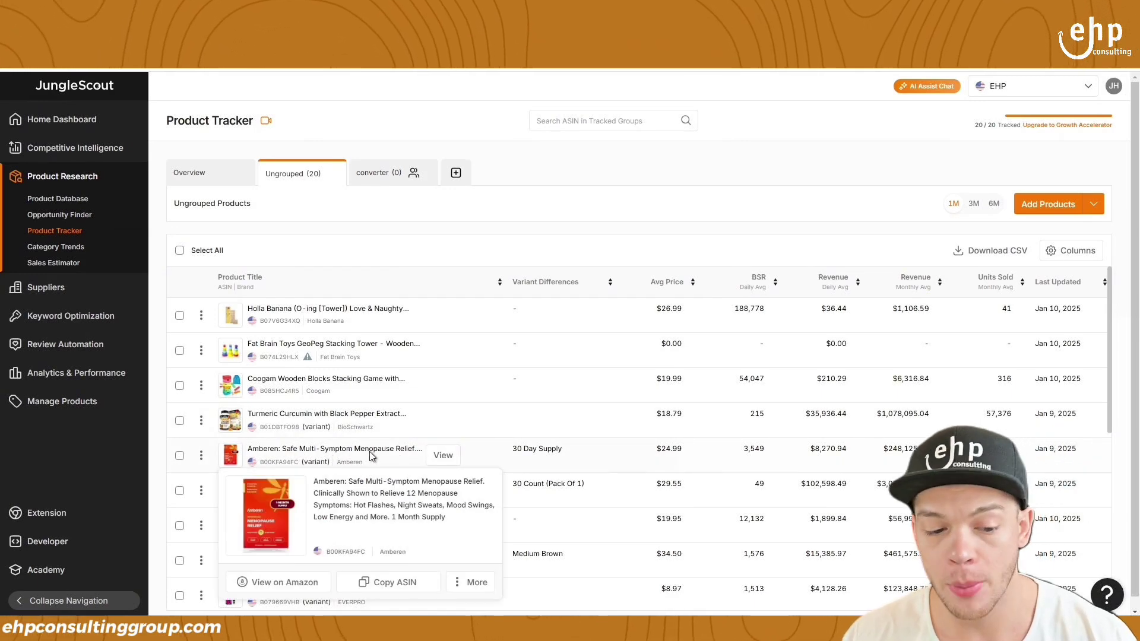
mouse_move(371, 415)
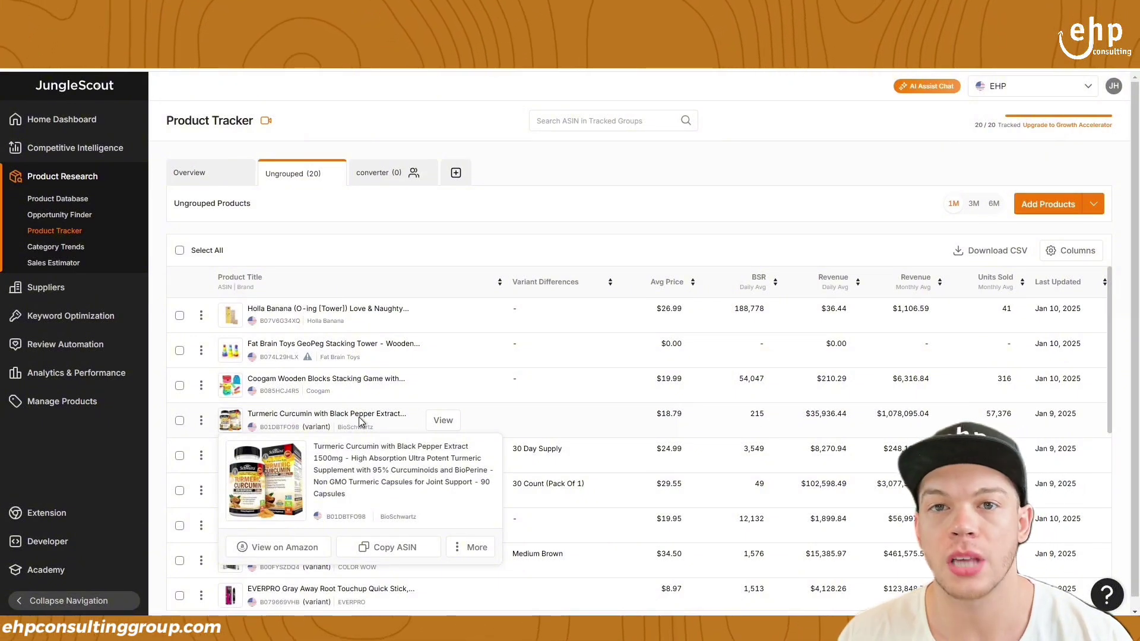
mouse_move(323, 384)
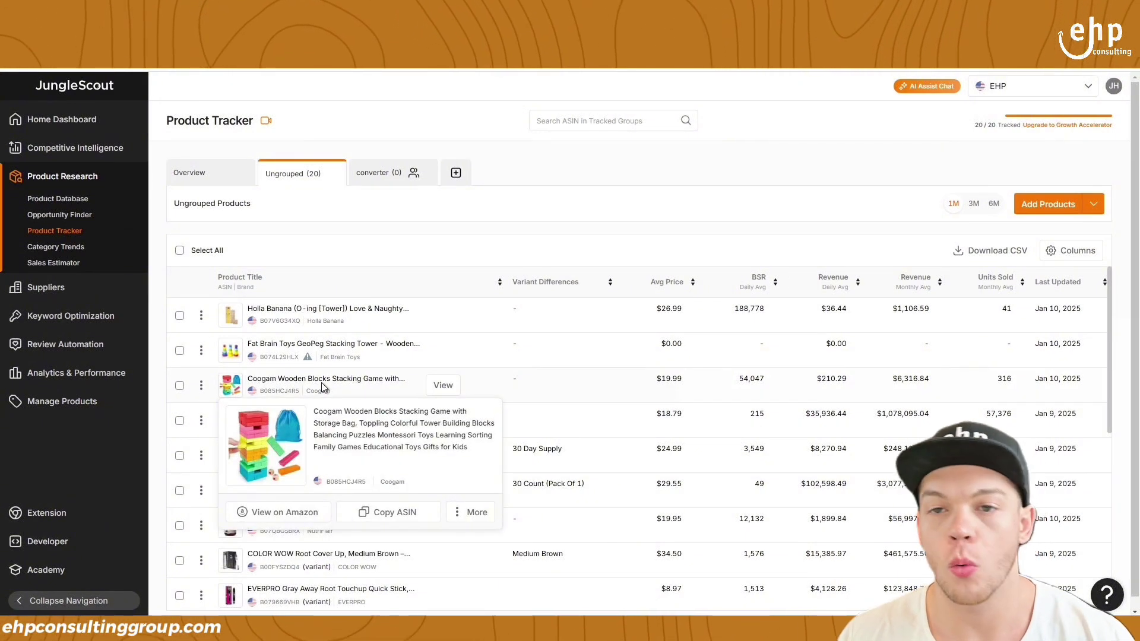
mouse_move(333, 350)
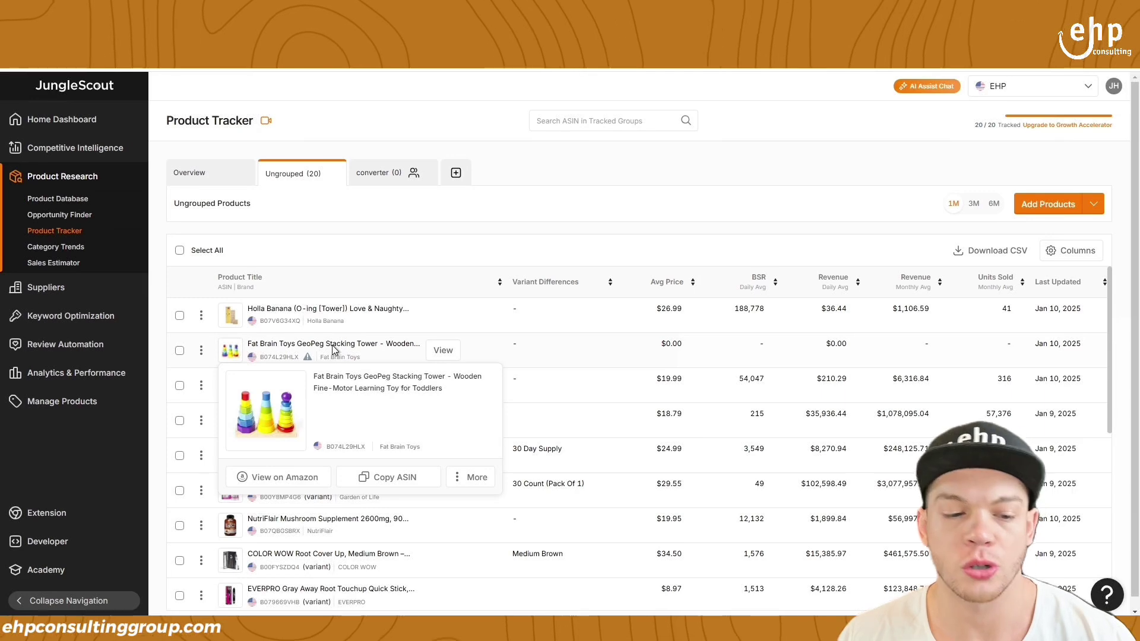
mouse_move(348, 312)
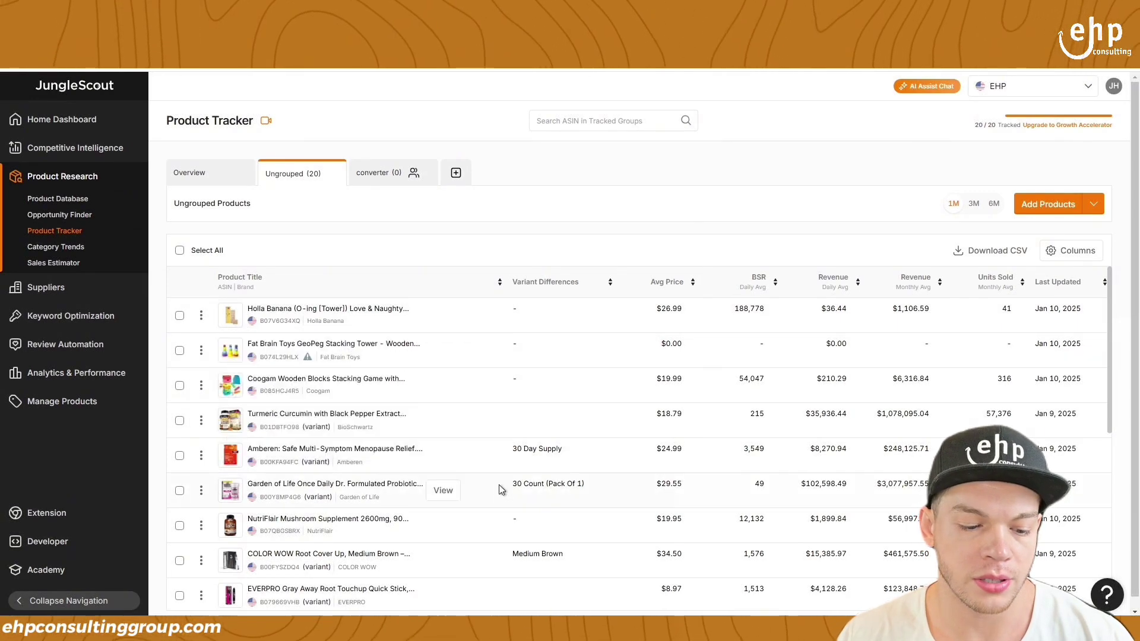
scroll(440, 498, "down", 3)
scroll(471, 439, "up", 3)
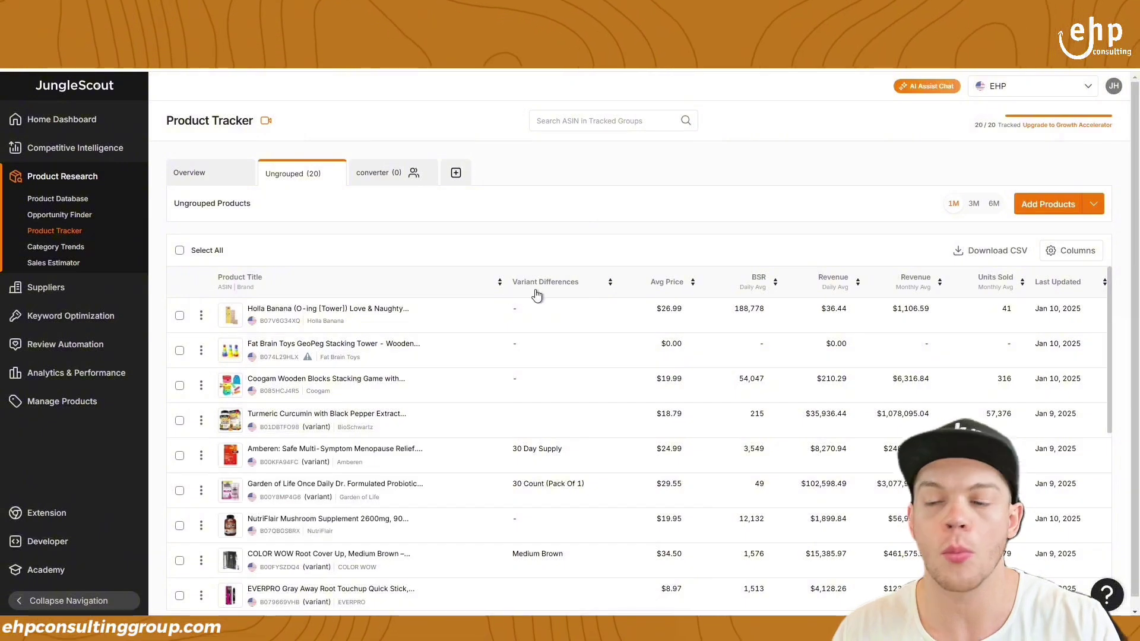
mouse_move(544, 279)
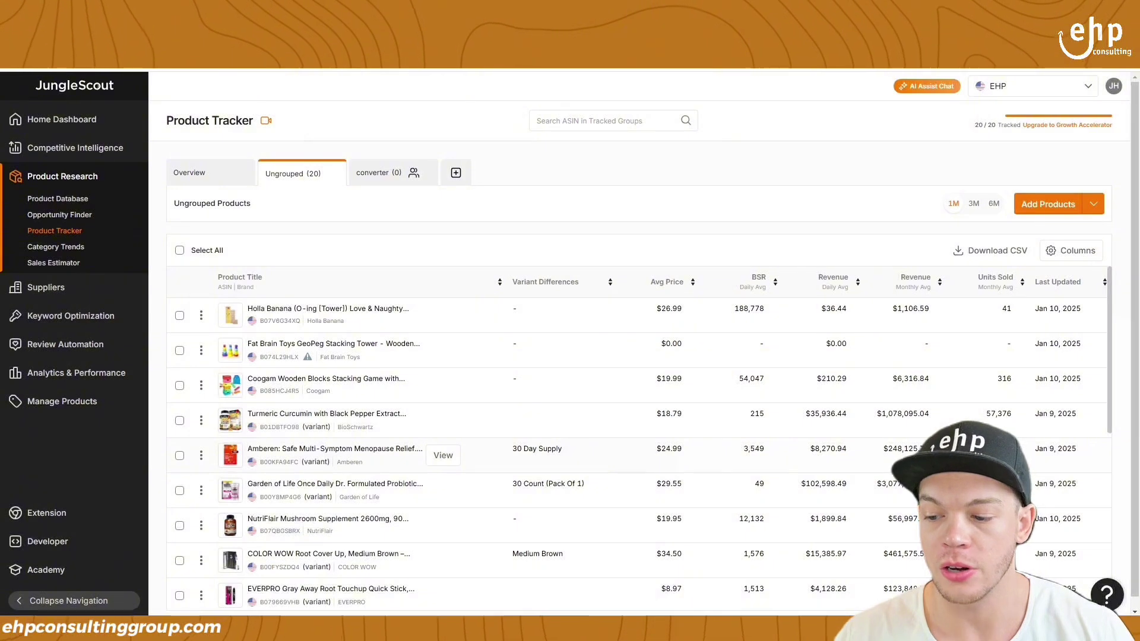
View the product trends and notes for the Amberen menopause relief product, and close its details.
left_click(442, 461)
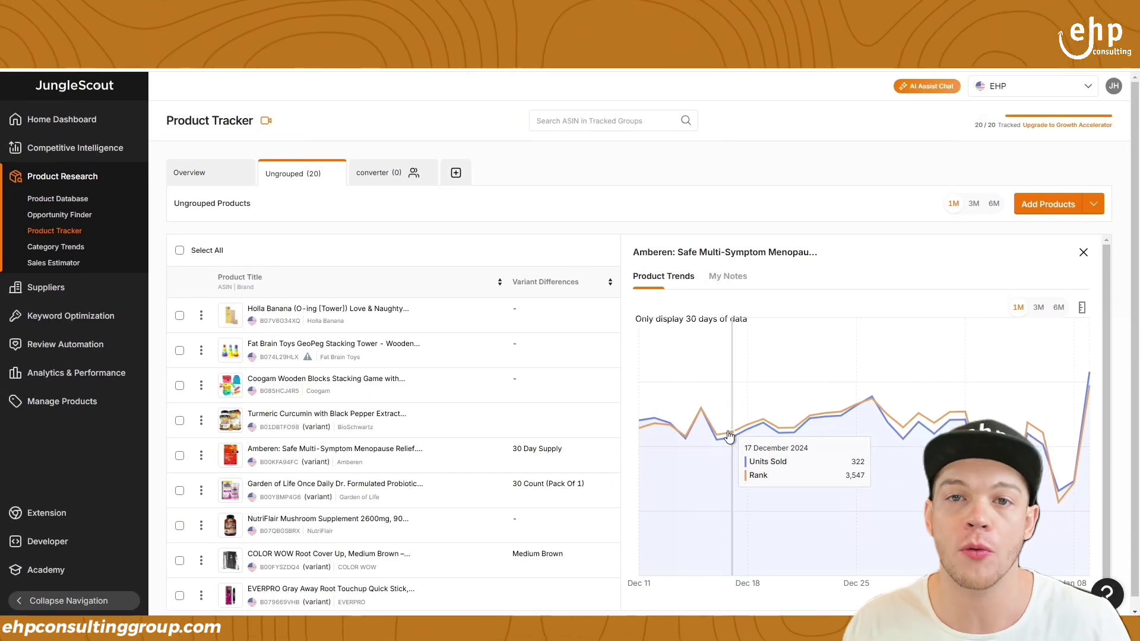
left_click(745, 283)
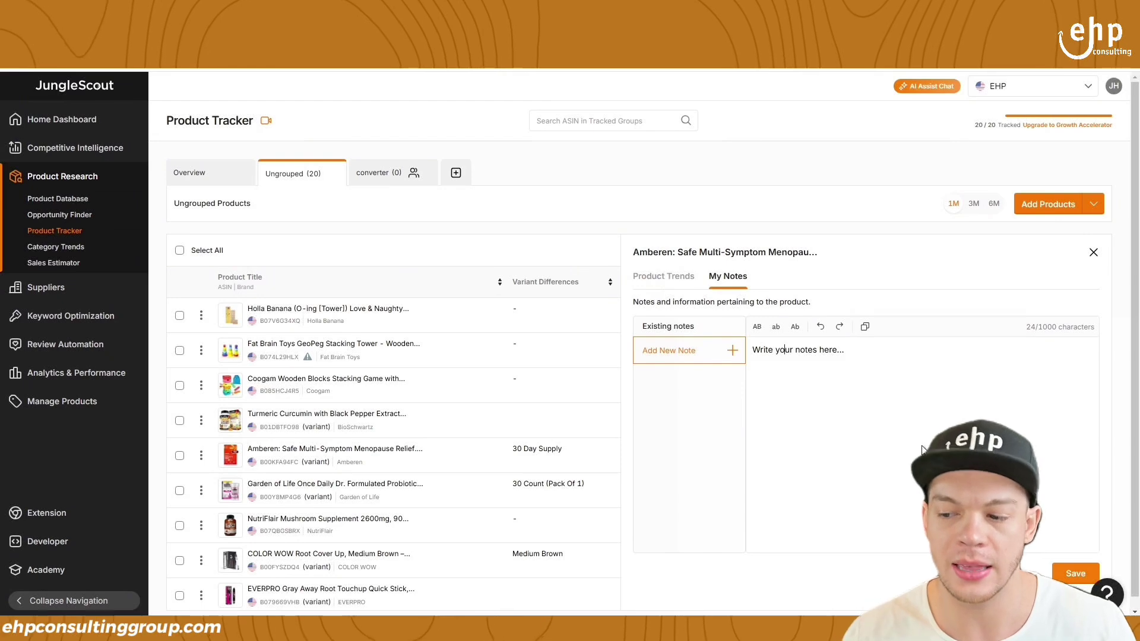
left_click(1093, 252)
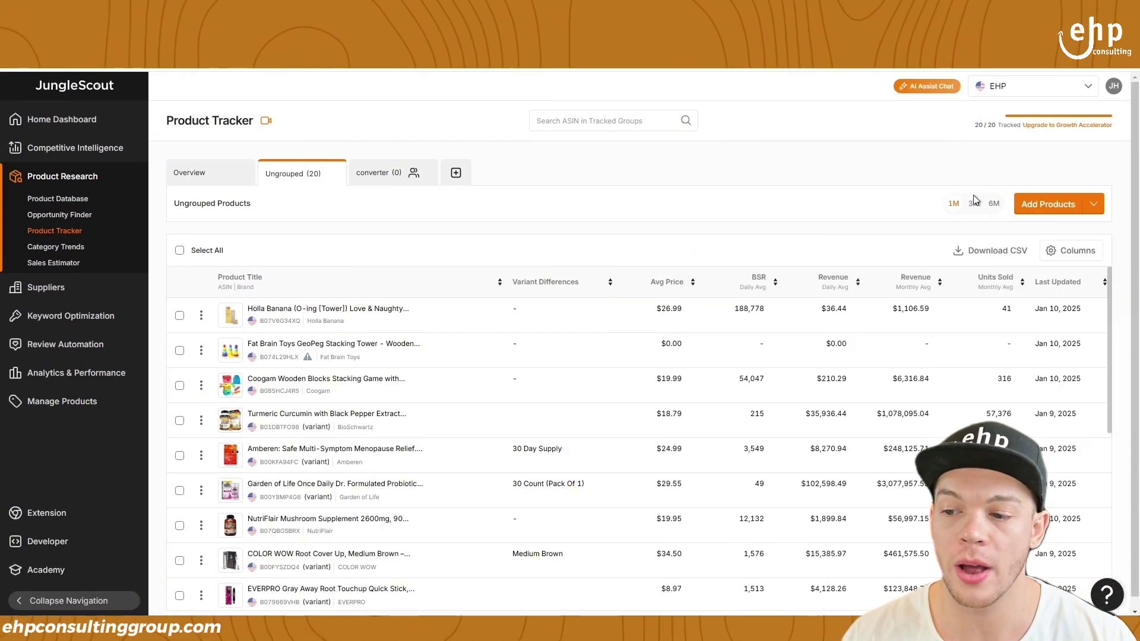
Start a new product group for the United States marketplace, name it Female Supplements, and proceed to adding products.
scroll(416, 418, "down", 1)
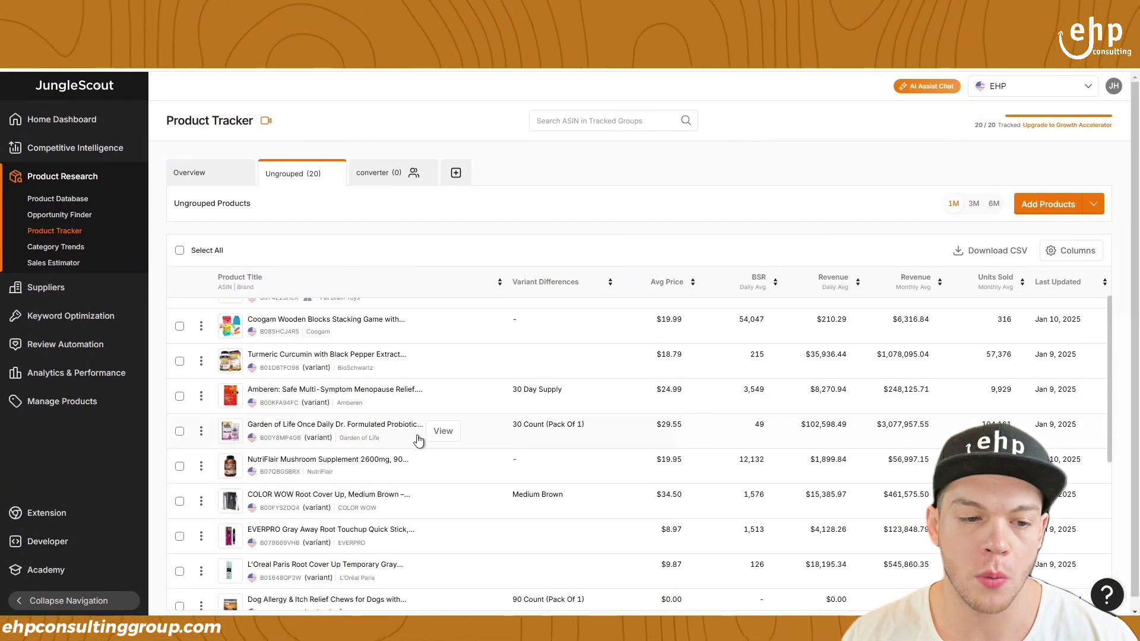
scroll(428, 424, "up", 1)
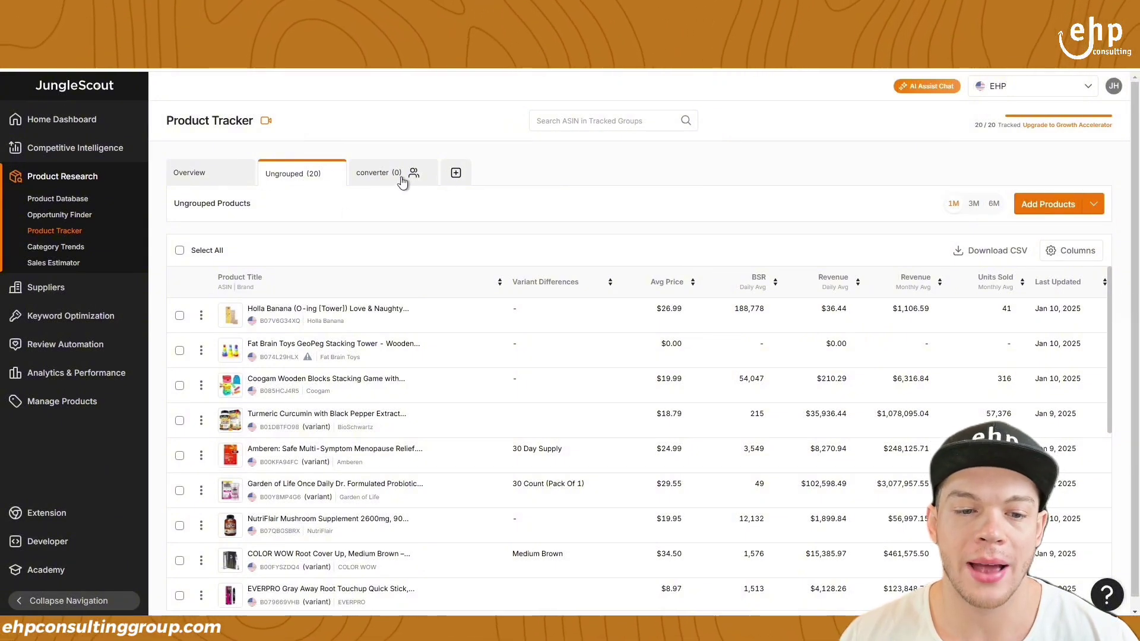
left_click(456, 174)
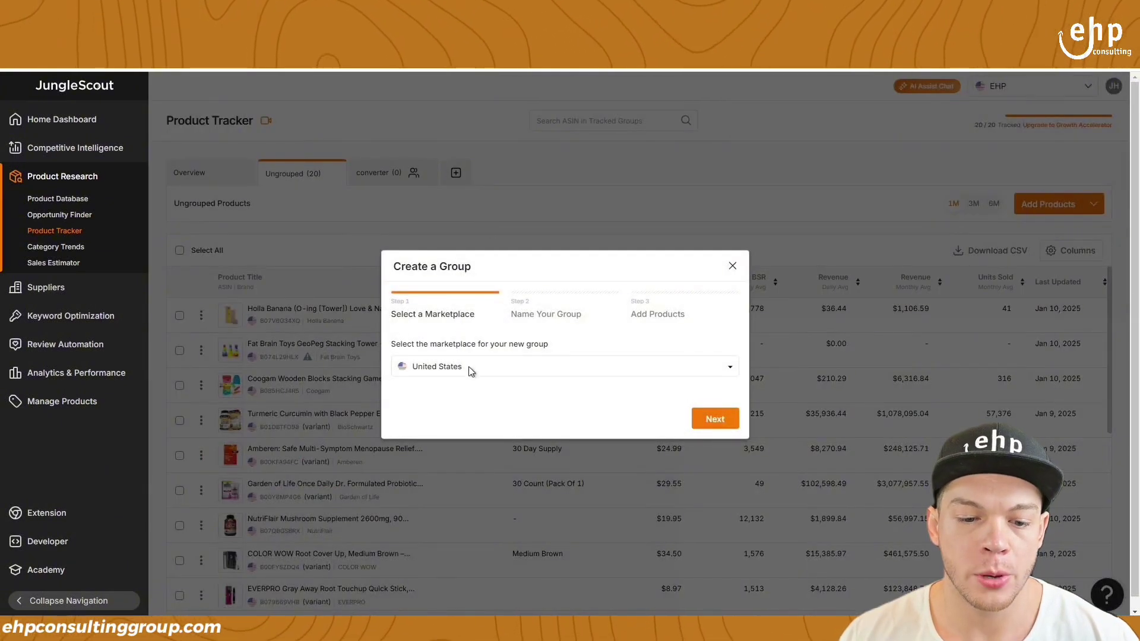
left_click(702, 422)
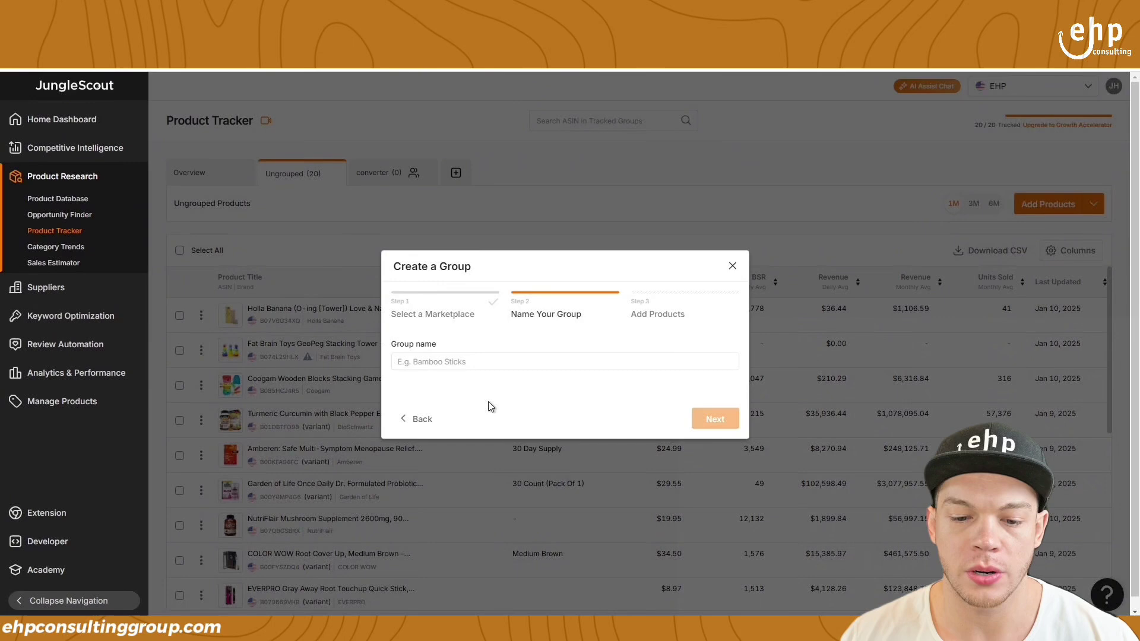
left_click(433, 364)
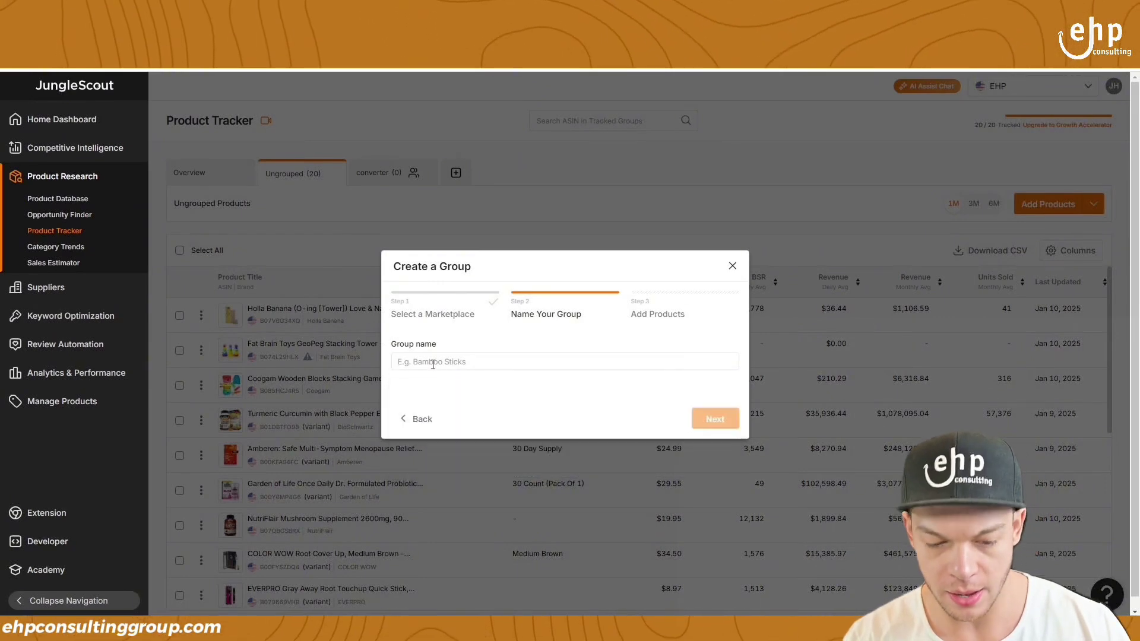
type("Female")
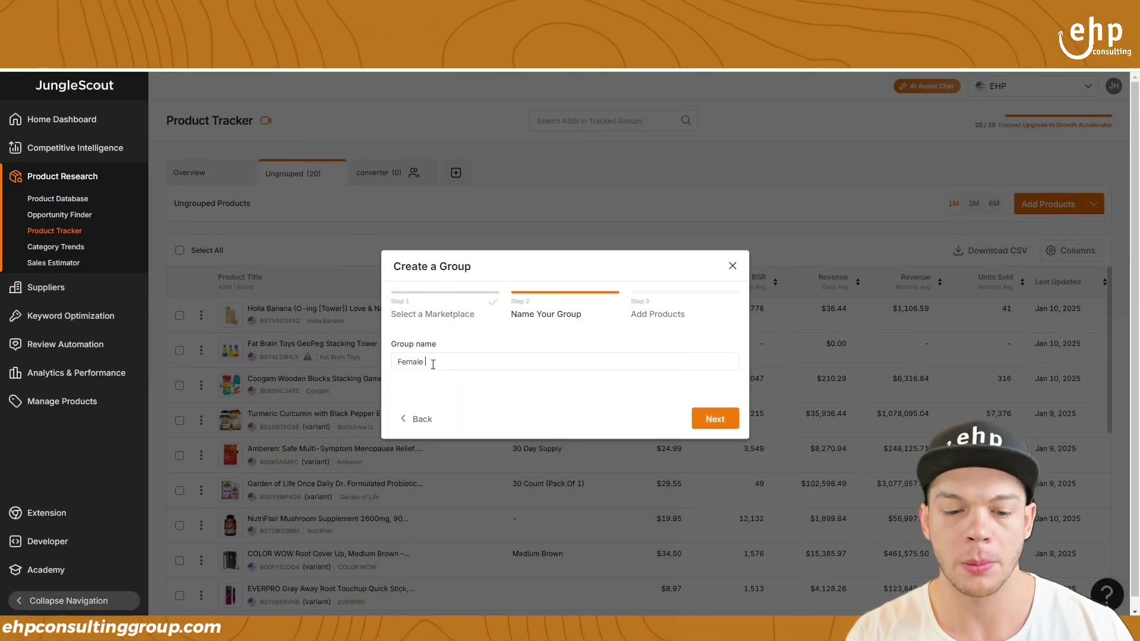
type(" Supplem")
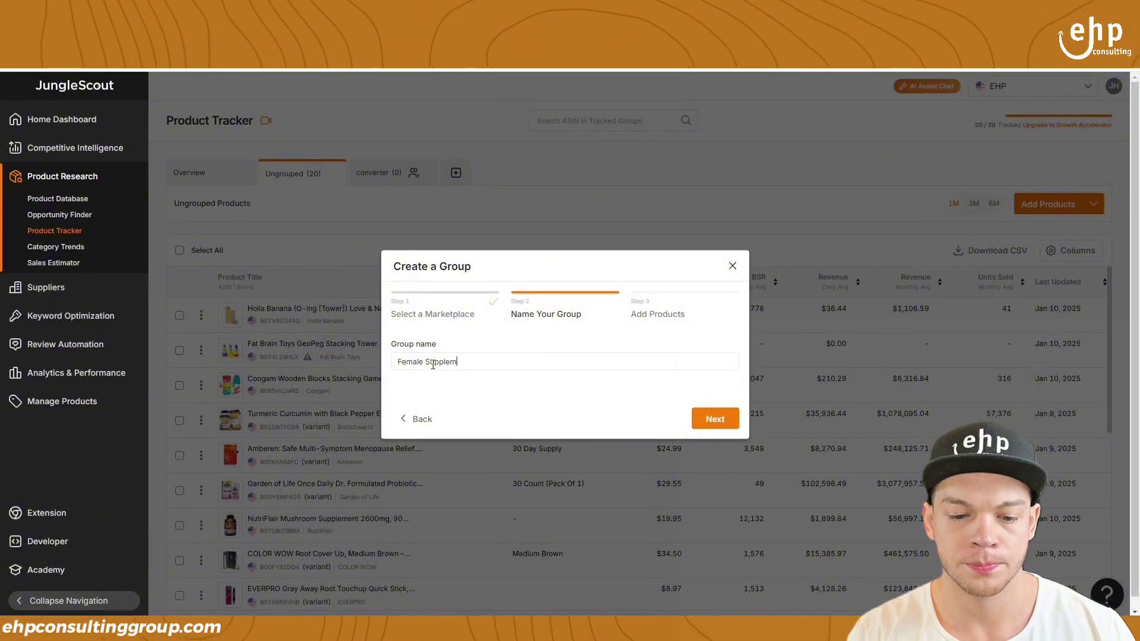
type("ents")
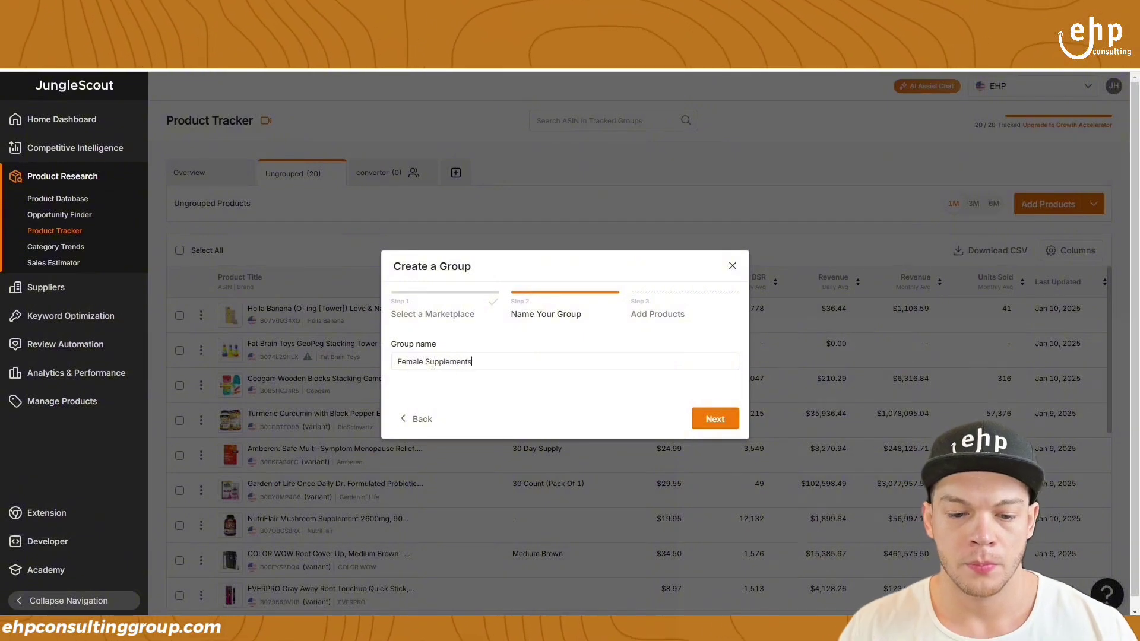
left_click(715, 420)
Choose the Female Enhancement libido booster and the Hornygoatweed Women product from the recommended products for the Female Supplements group.
scroll(532, 394, "down", 2)
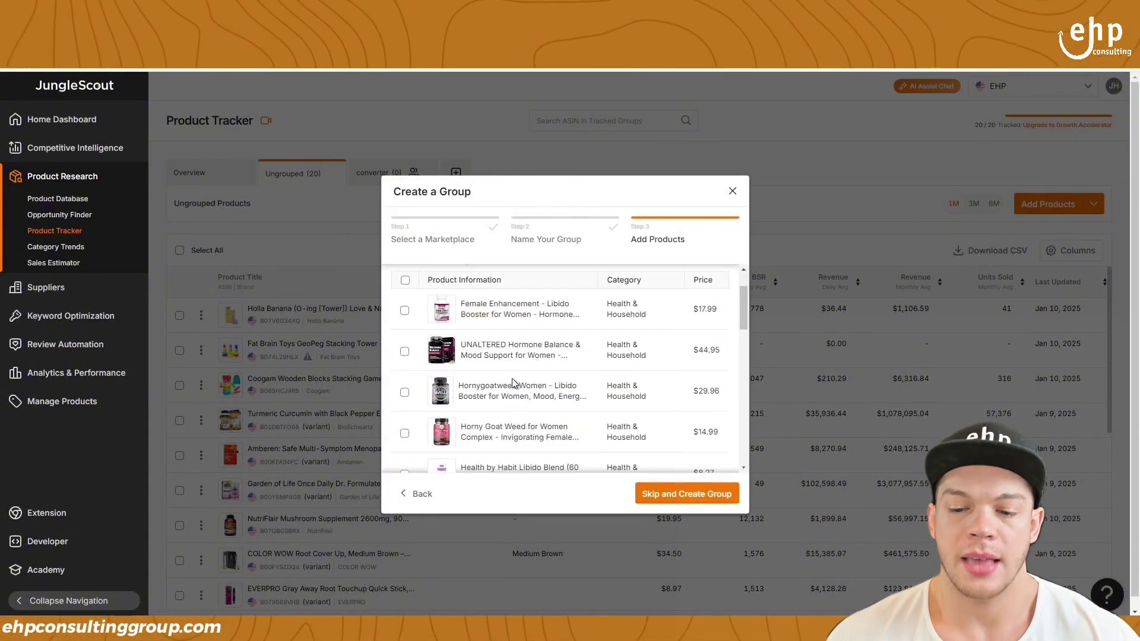
scroll(532, 394, "up", 2)
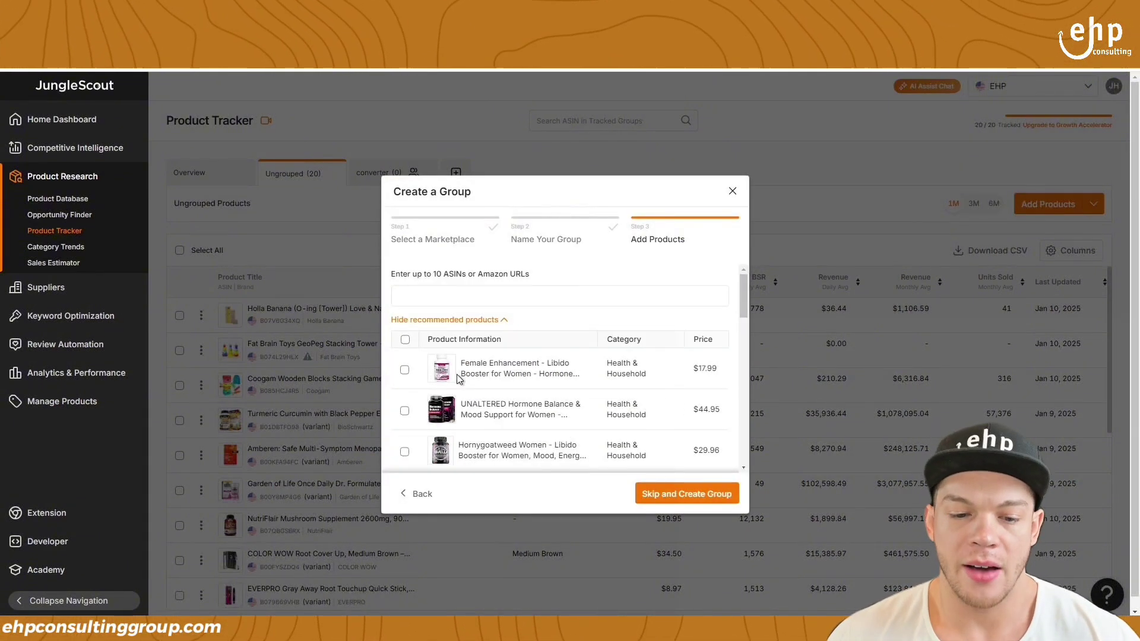
left_click(407, 374)
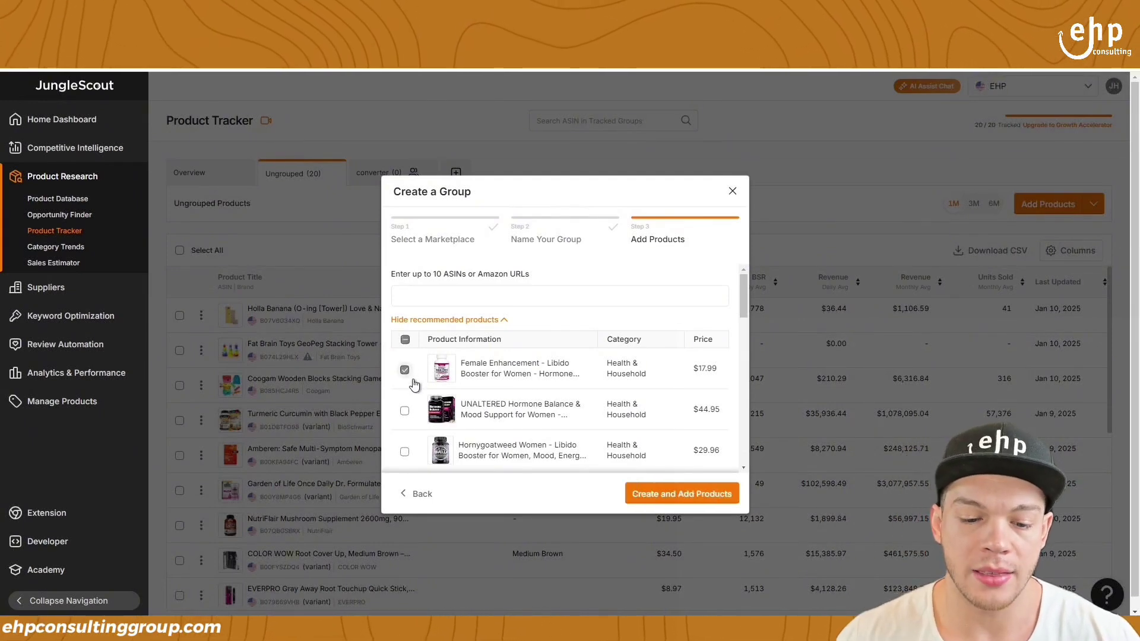
scroll(409, 395, "down", 3)
scroll(406, 365, "up", 1)
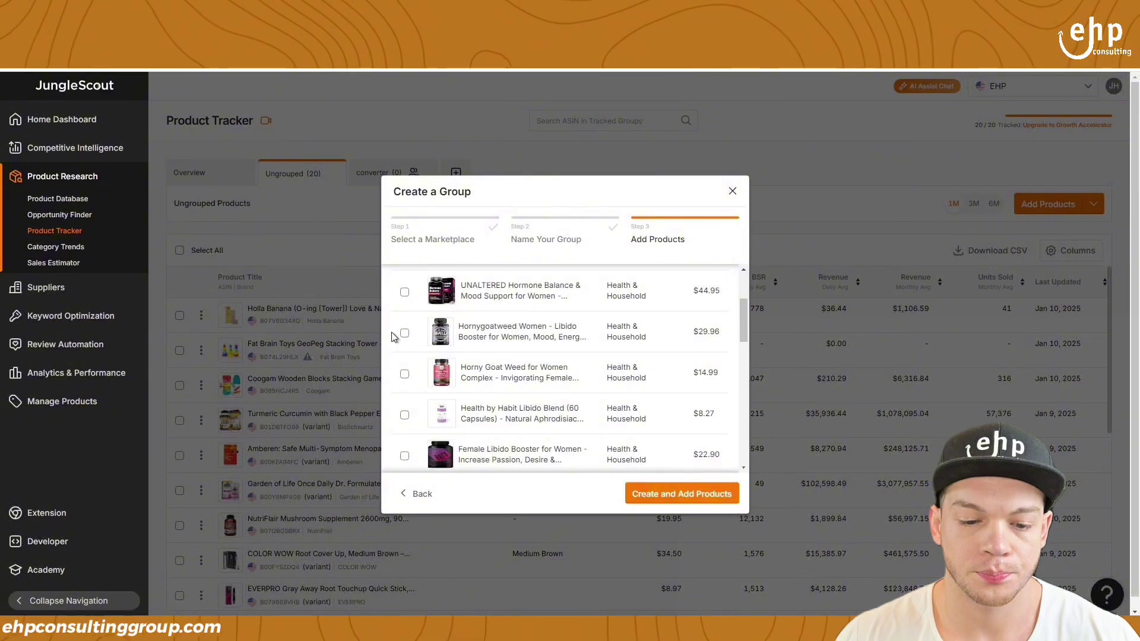
left_click(404, 333)
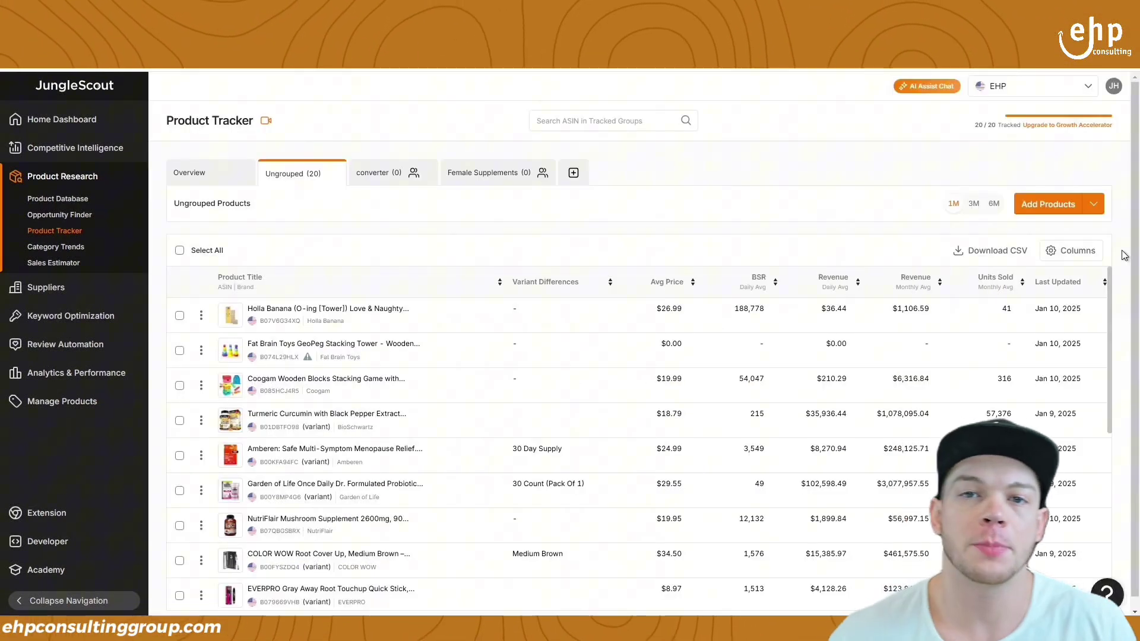
Review the column options available for the ungrouped products table, from Variant Differences to Last Updated, and close the column settings.
left_click(1076, 250)
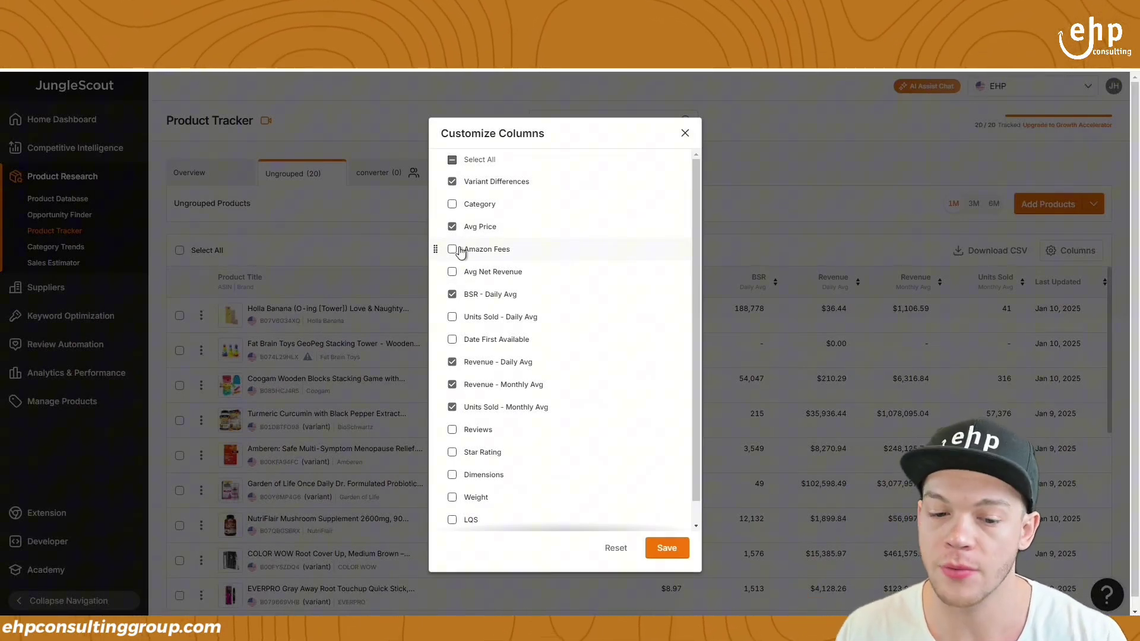
scroll(475, 410, "down", 1)
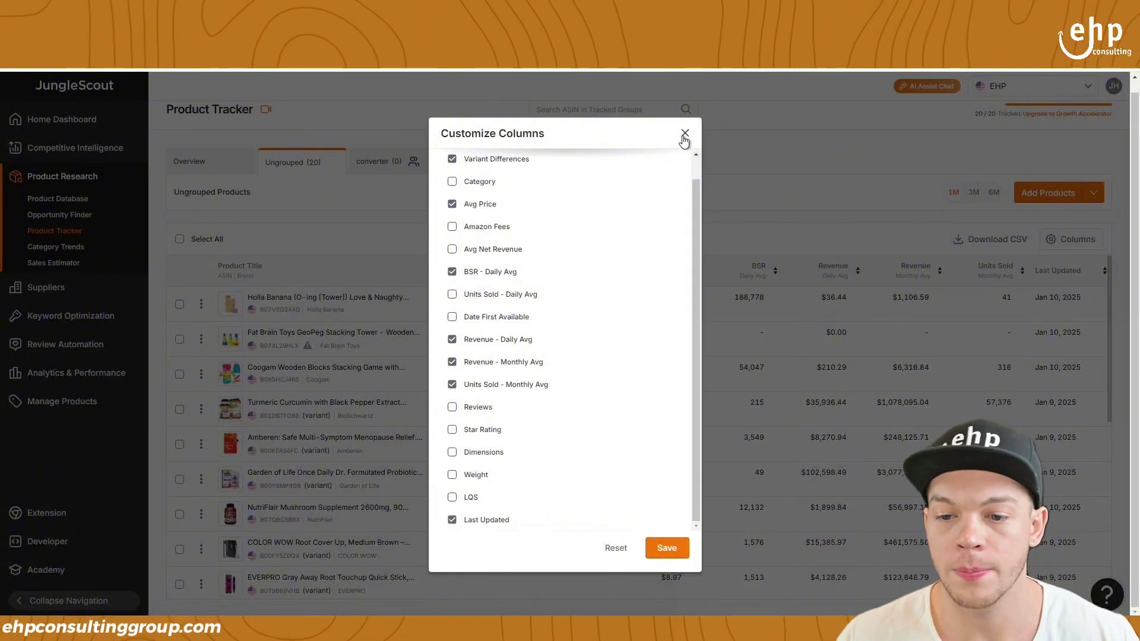
left_click(667, 548)
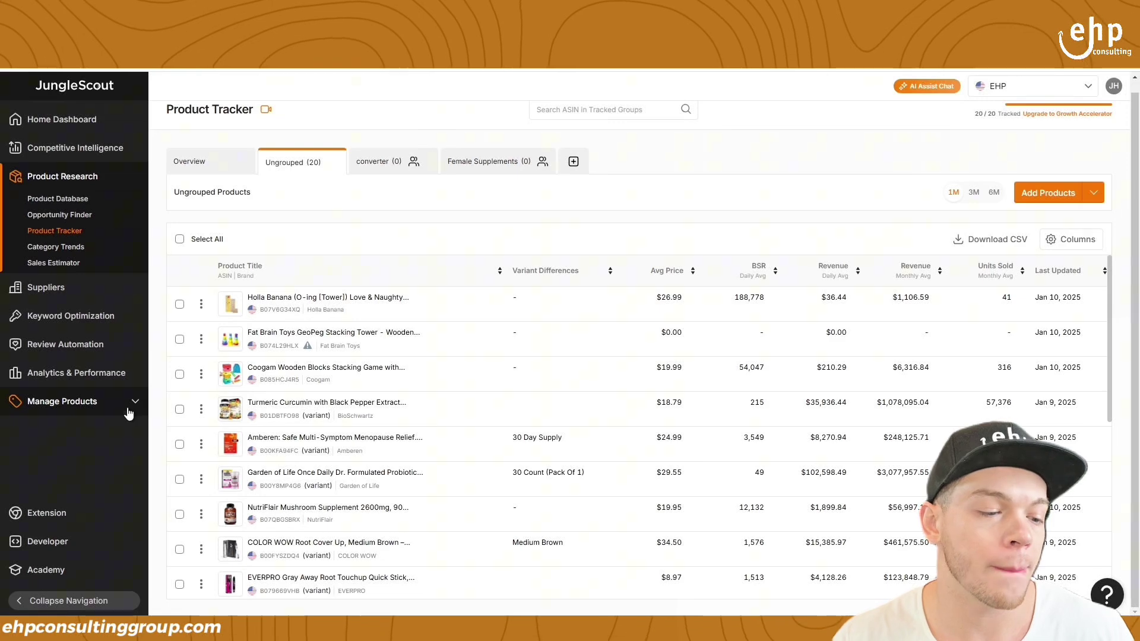
Look through the tools under Manage Products, Analytics & Performance, Keyword Optimization, Suppliers and Product Research.
left_click(128, 412)
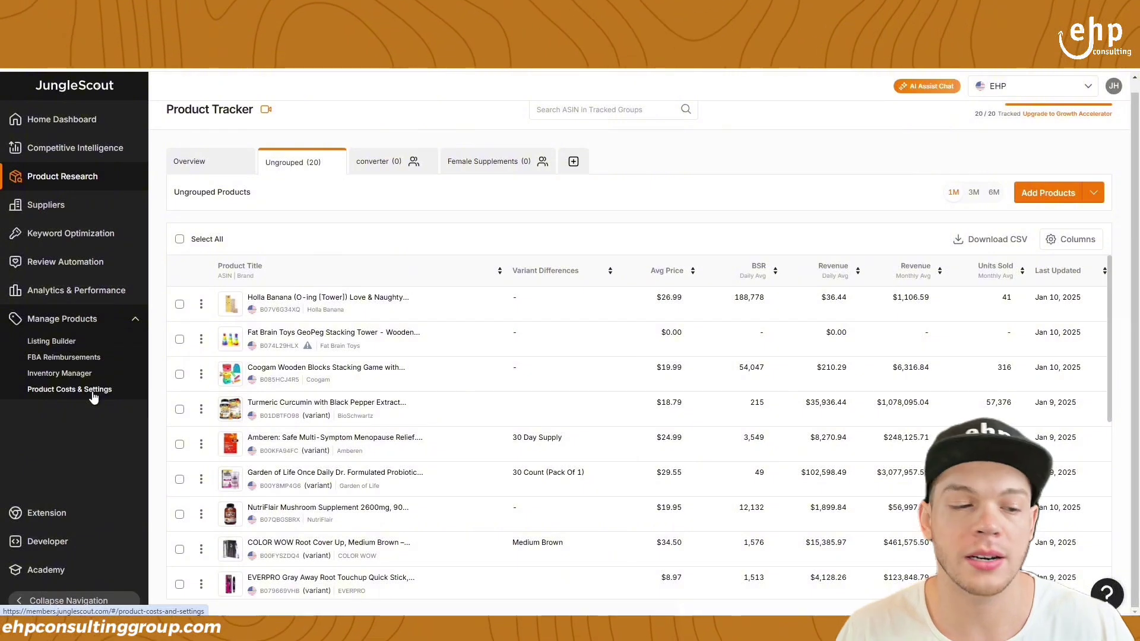
left_click(74, 291)
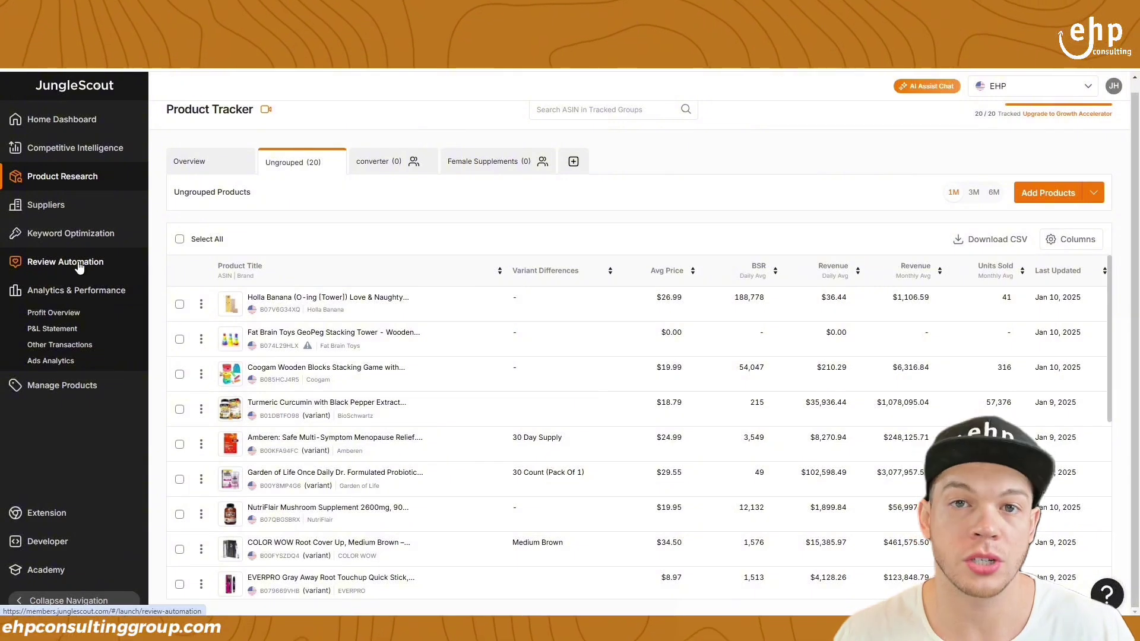
left_click(121, 238)
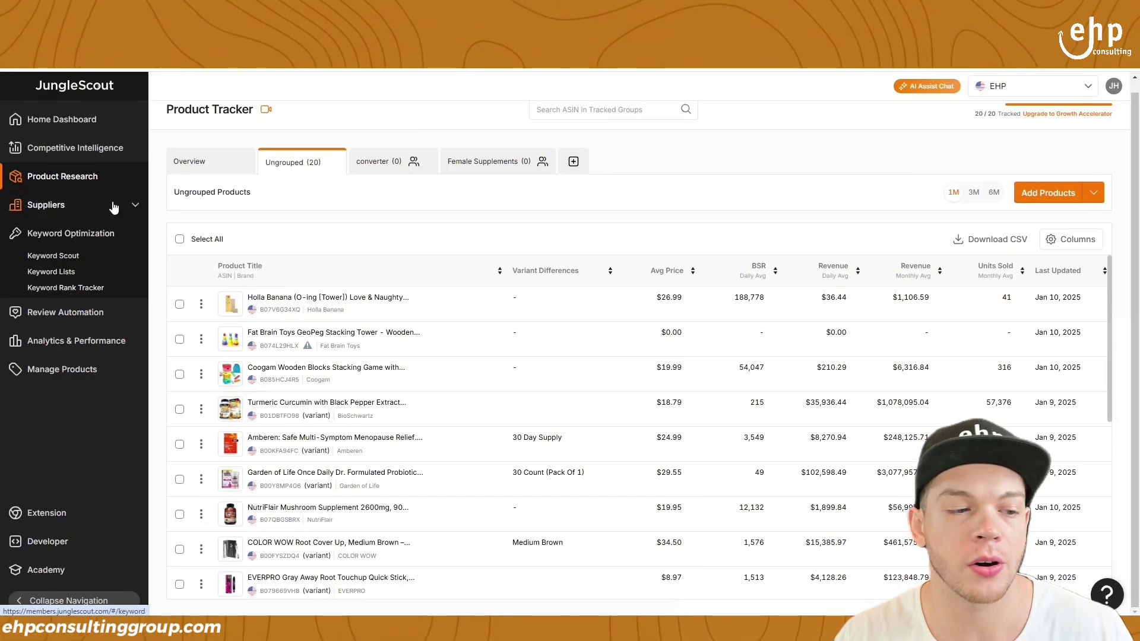
left_click(76, 206)
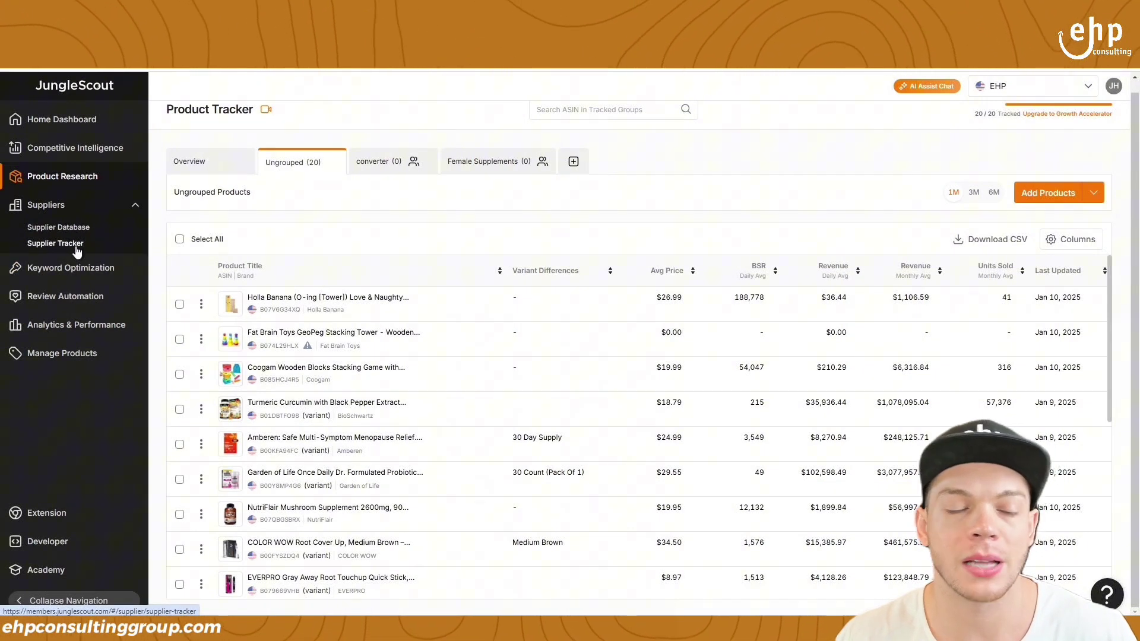
left_click(60, 177)
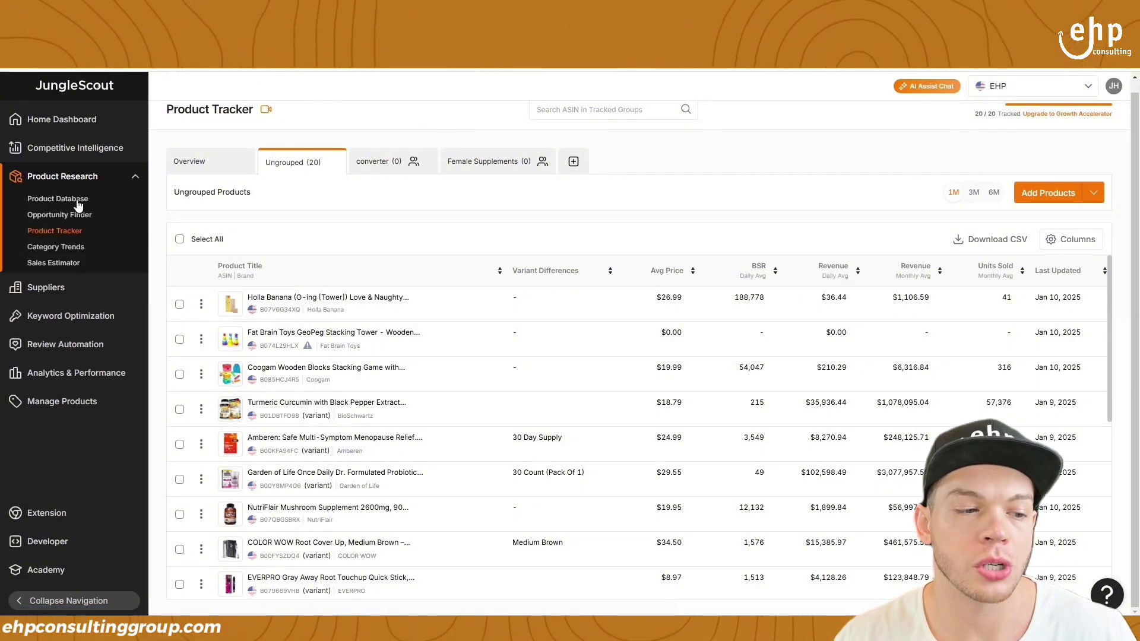